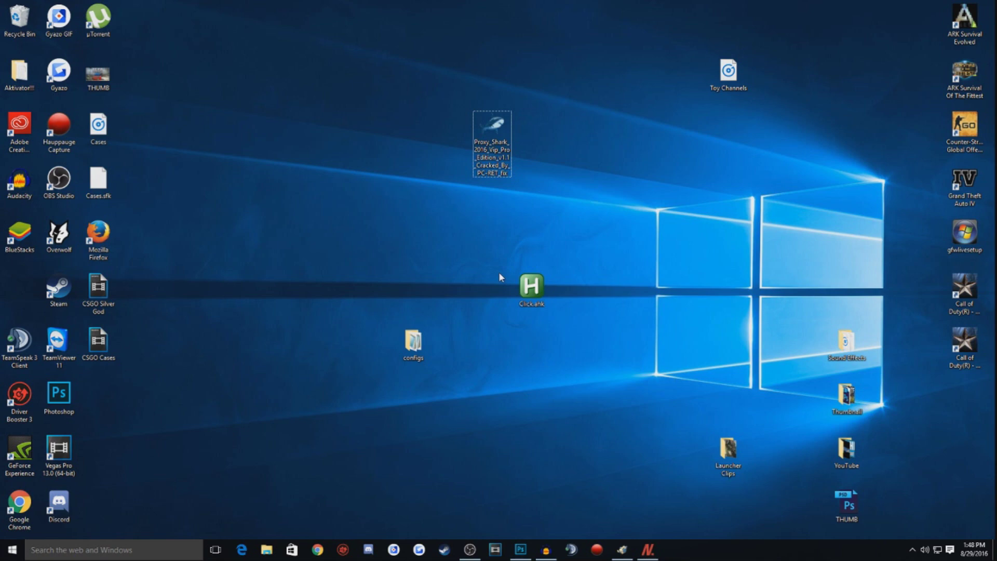
Step: Launch Proxy Shark 2016, select the first loaded proxy, and start checking the list
click(486, 121)
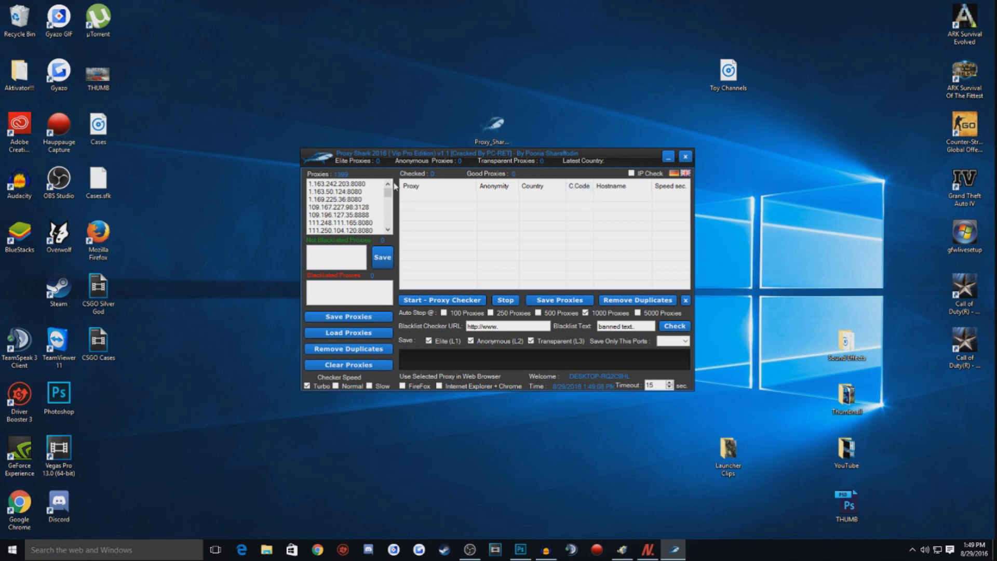
click(351, 188)
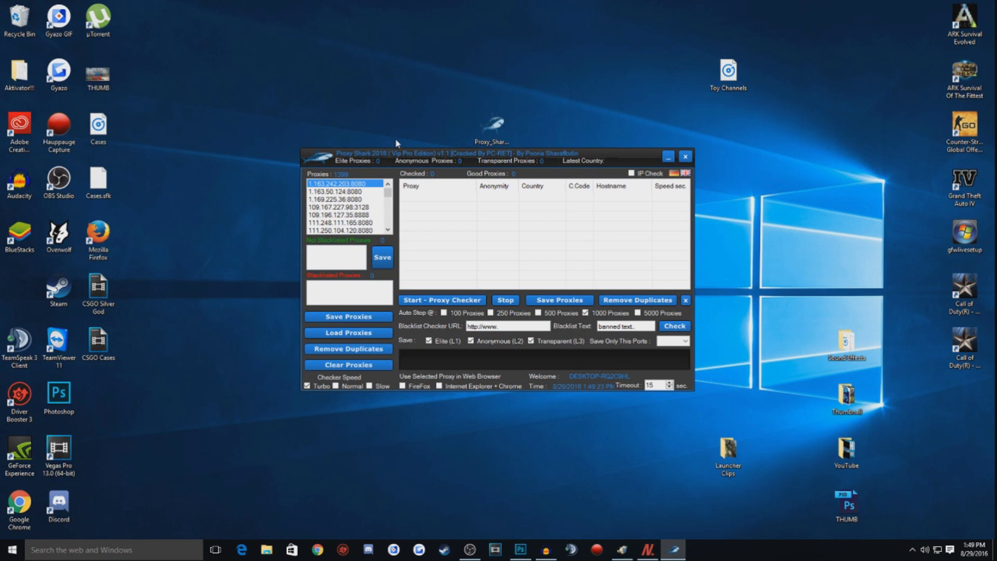
scroll(386, 186, down, 10)
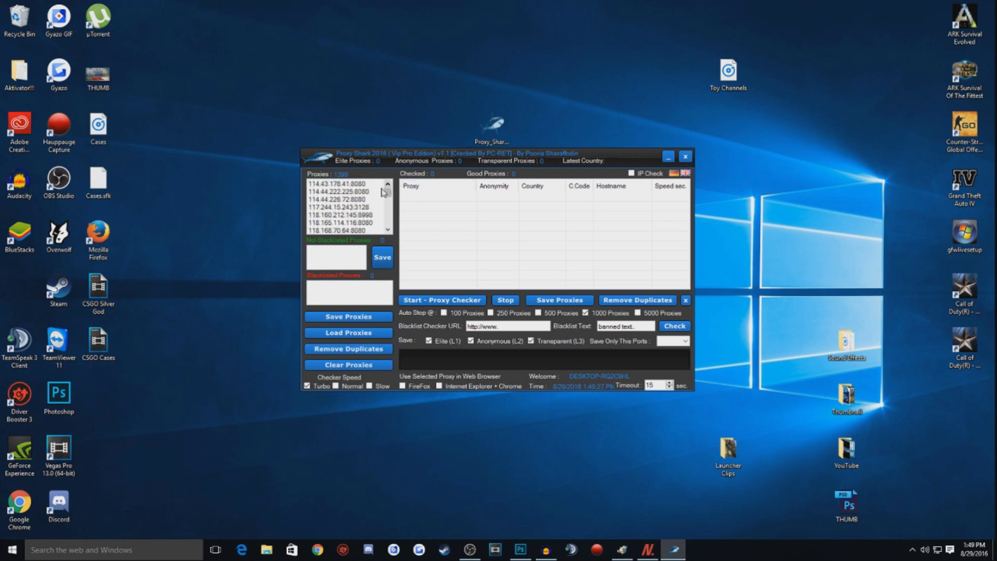
scroll(385, 193, up, 3)
scroll(390, 210, up, 3)
scroll(392, 190, up, 4)
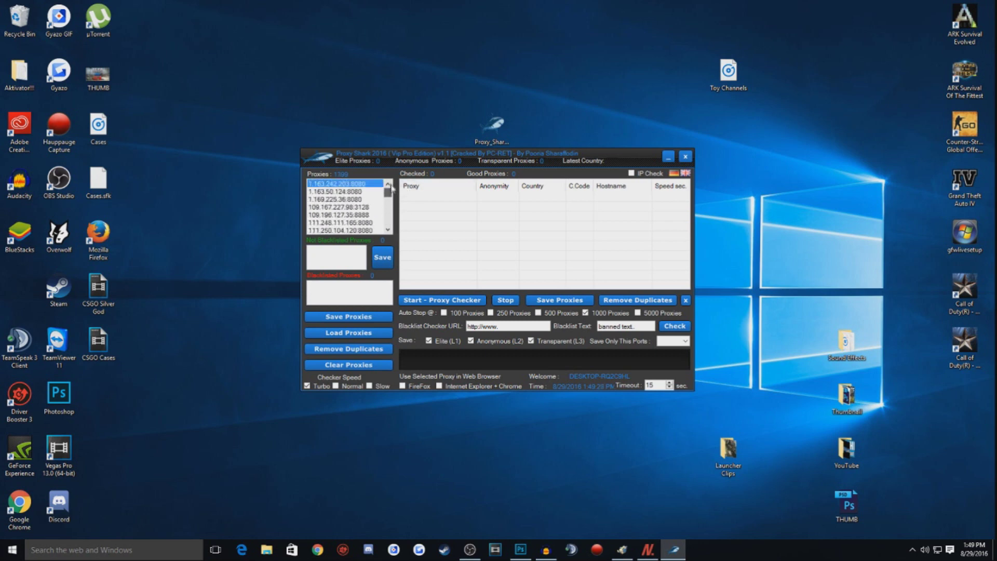
mouse_move(389, 192)
mouse_down()
mouse_move(388, 226)
mouse_move(388, 191)
mouse_up()
click(442, 300)
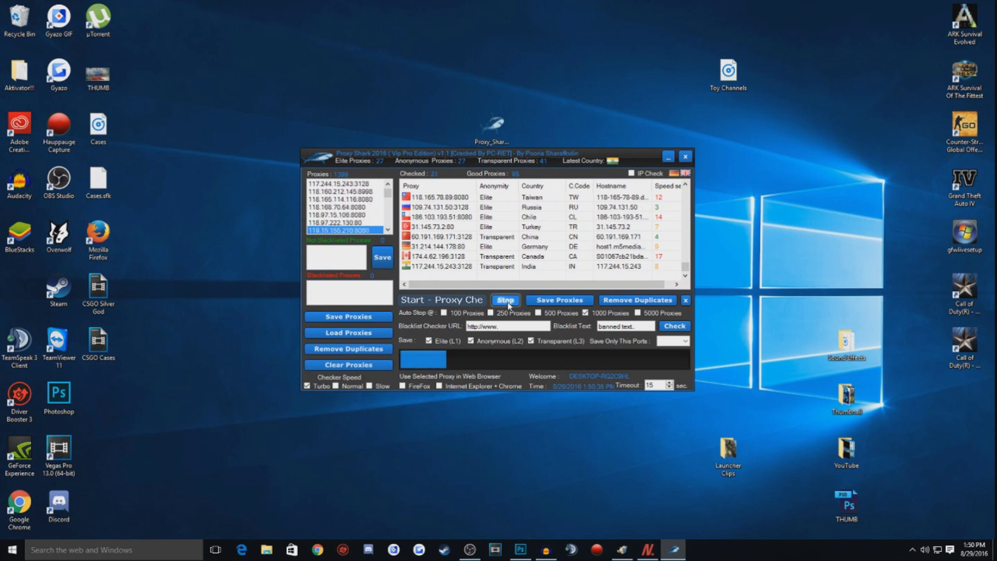
Step: Once about 95 good proxies are listed, save them to a desktop text file
click(560, 299)
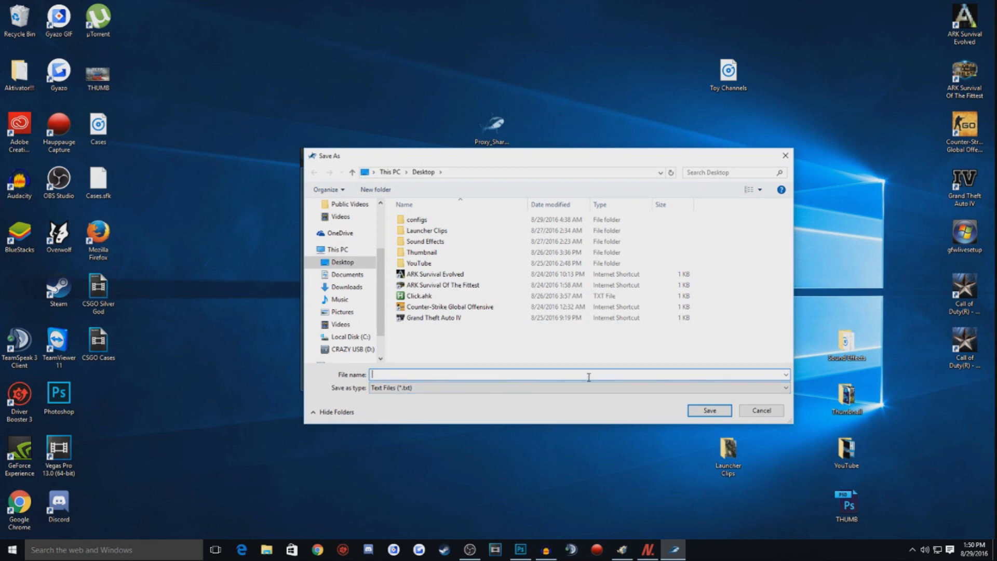
text(proxies)
Step: Confirm the file name 'proxies' and dismiss the 95-proxies-saved message
key(Return)
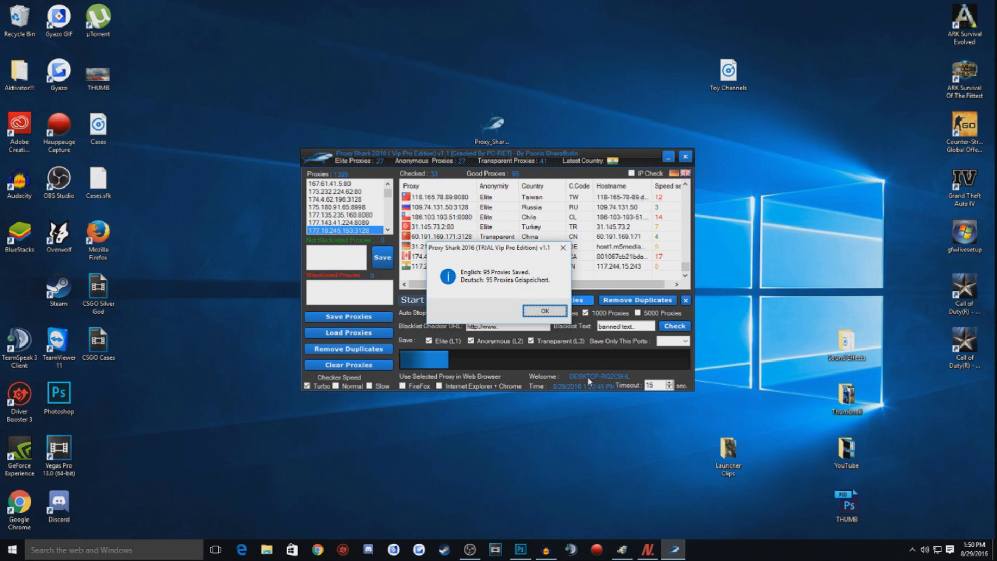
key(Return)
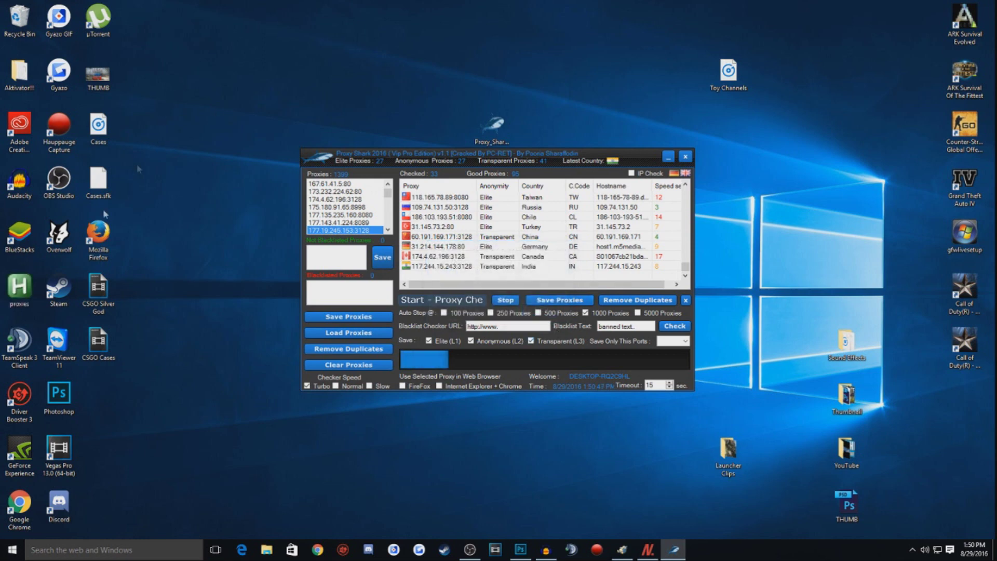
Step: Move the proxies file to the top centre of the desktop and open it in Notepad
drag(20, 287, 571, 70)
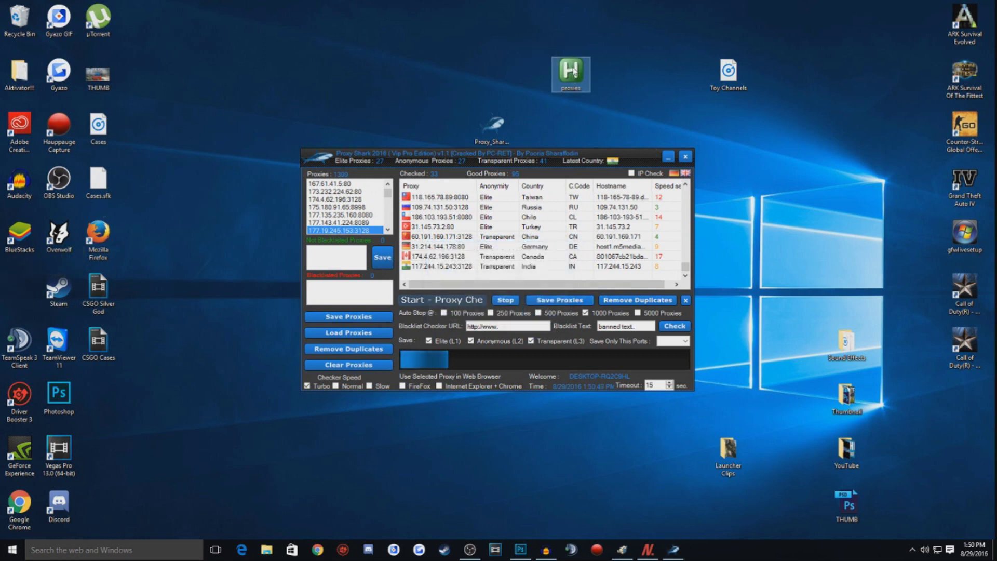
right_click(570, 70)
click(592, 74)
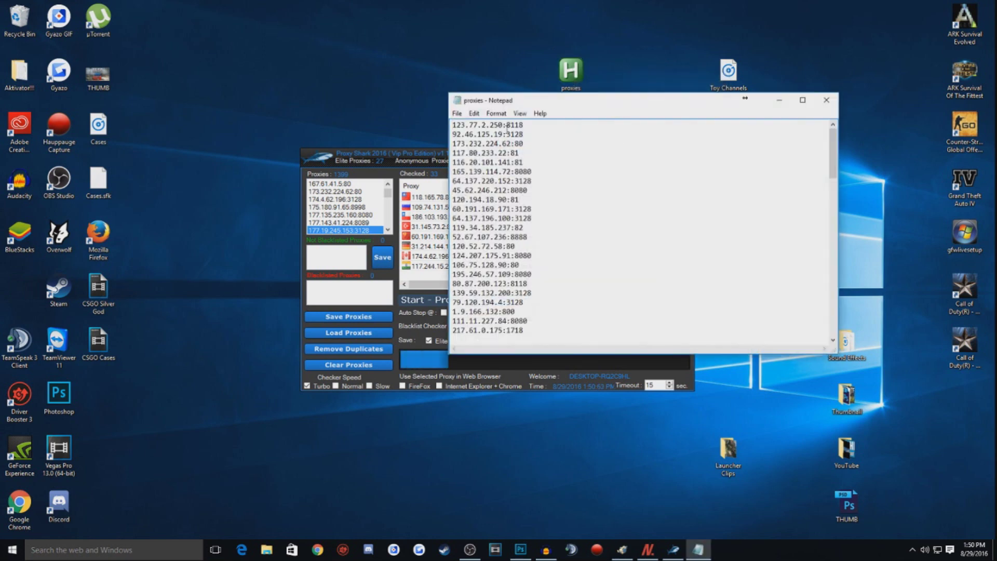
Step: Inspect the :8118 port on the first line, then close the proxies file
drag(503, 123, 527, 125)
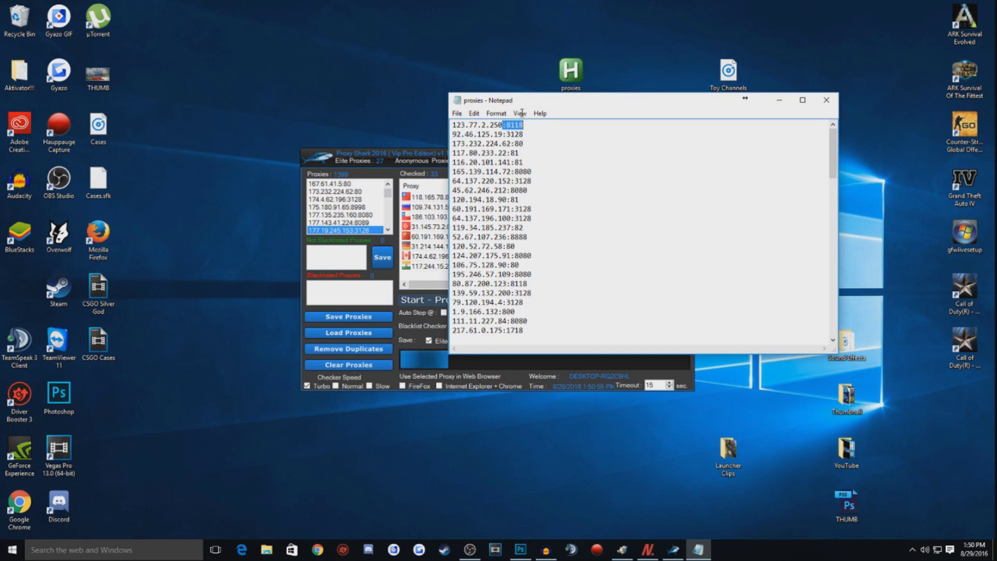
click(504, 125)
scroll(507, 133, down, 8)
scroll(530, 171, down, 8)
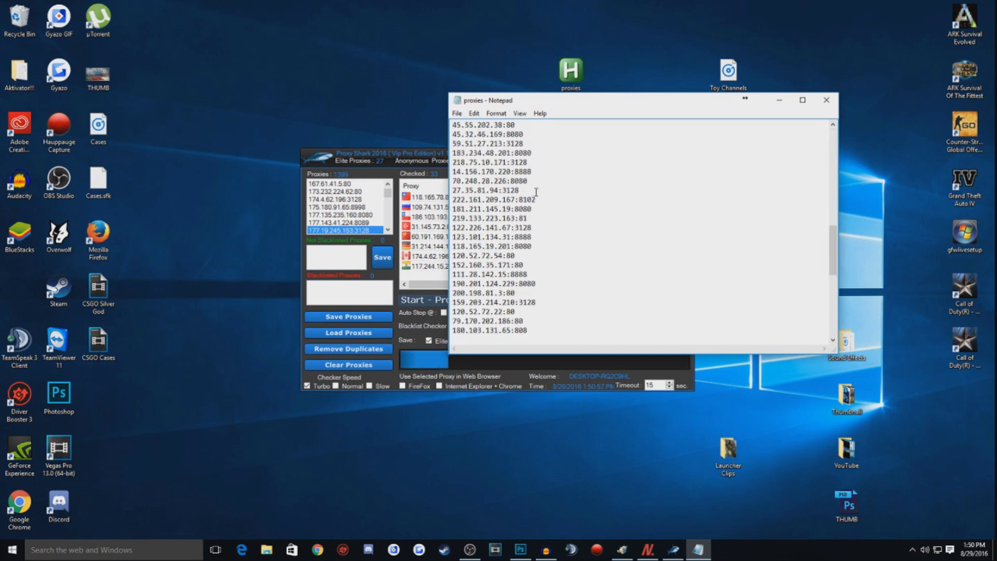
scroll(548, 199, down, 8)
scroll(537, 199, up, 5)
scroll(537, 201, up, 5)
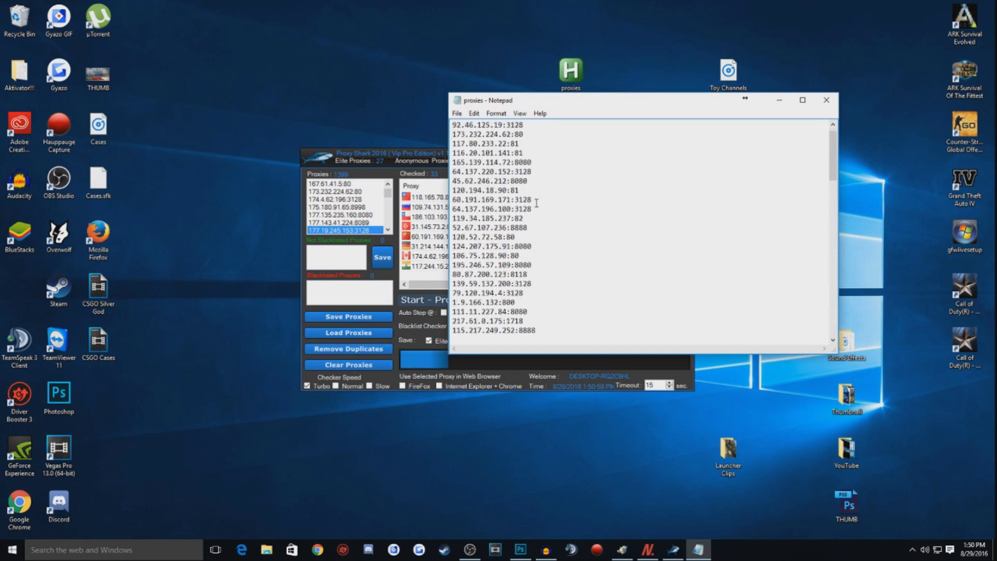
scroll(537, 203, up, 5)
scroll(555, 234, up, 5)
scroll(577, 247, down, 5)
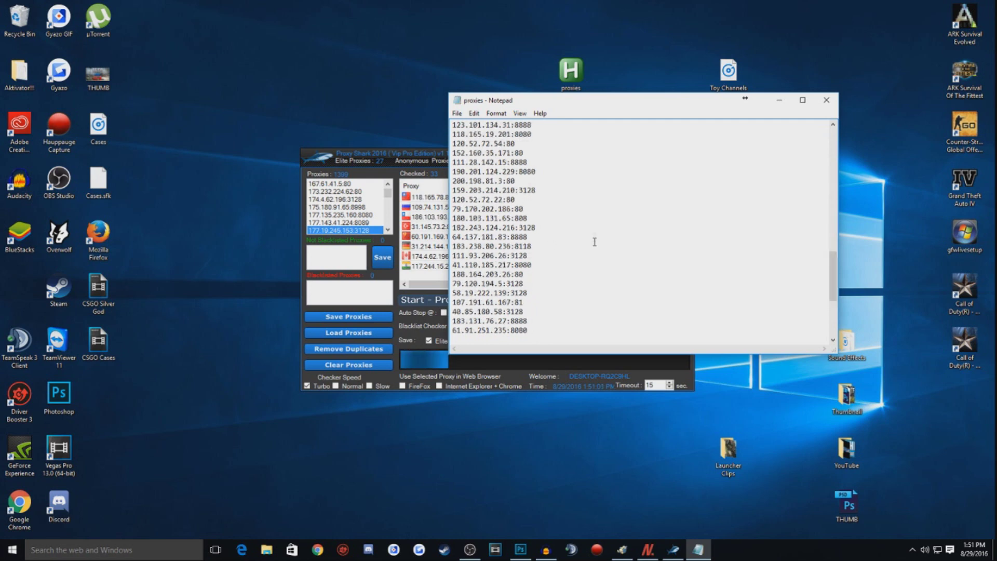
click(827, 100)
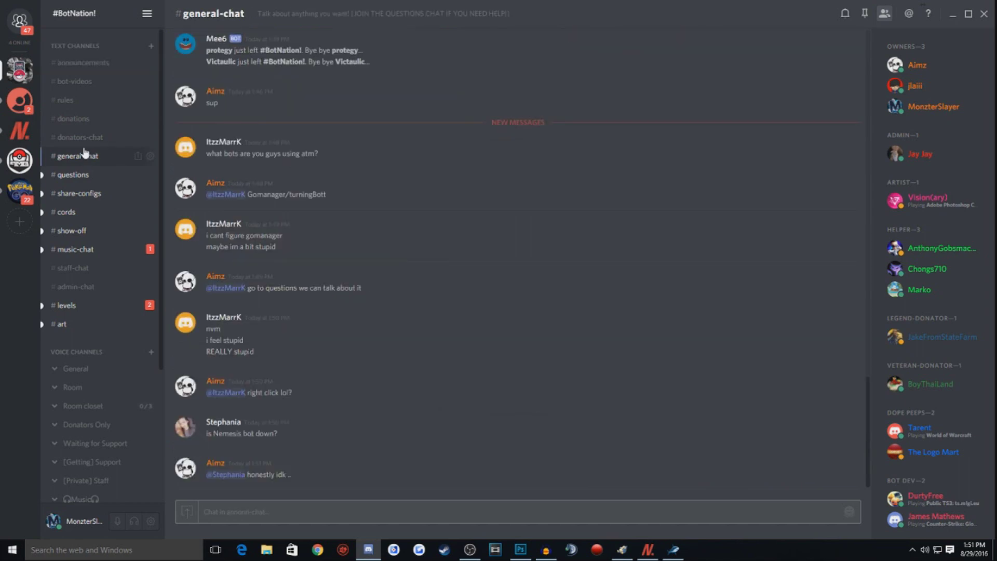
Step: Open the #questions channel in the BotNation Discord server
click(86, 178)
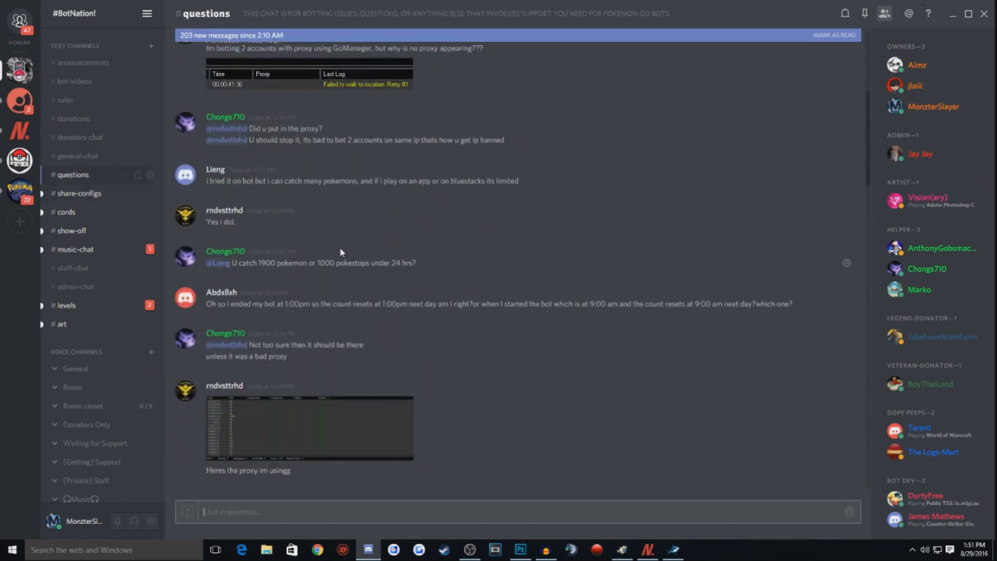
scroll(340, 252, down, 10)
scroll(414, 264, down, 10)
scroll(365, 283, down, 10)
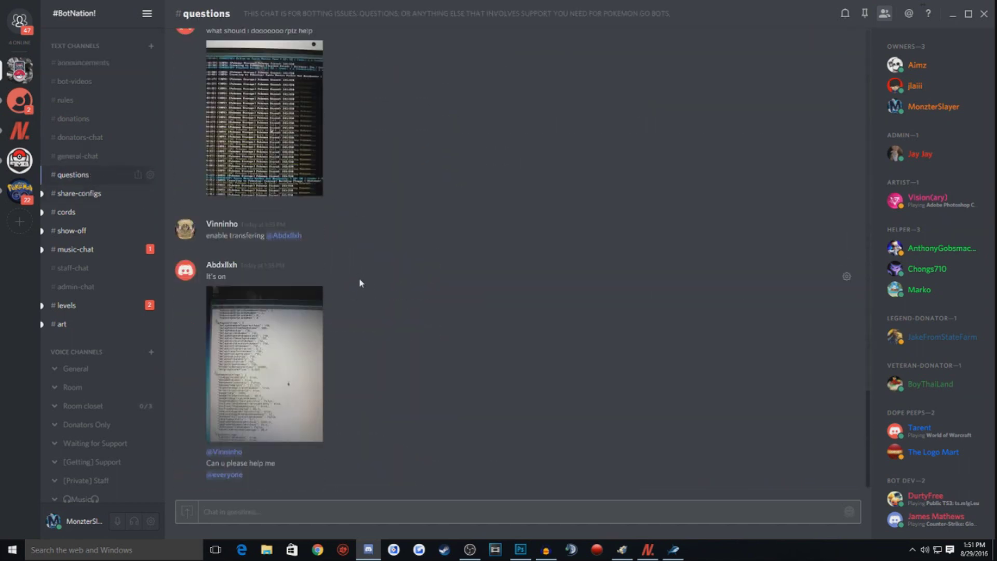
scroll(360, 283, up, 3)
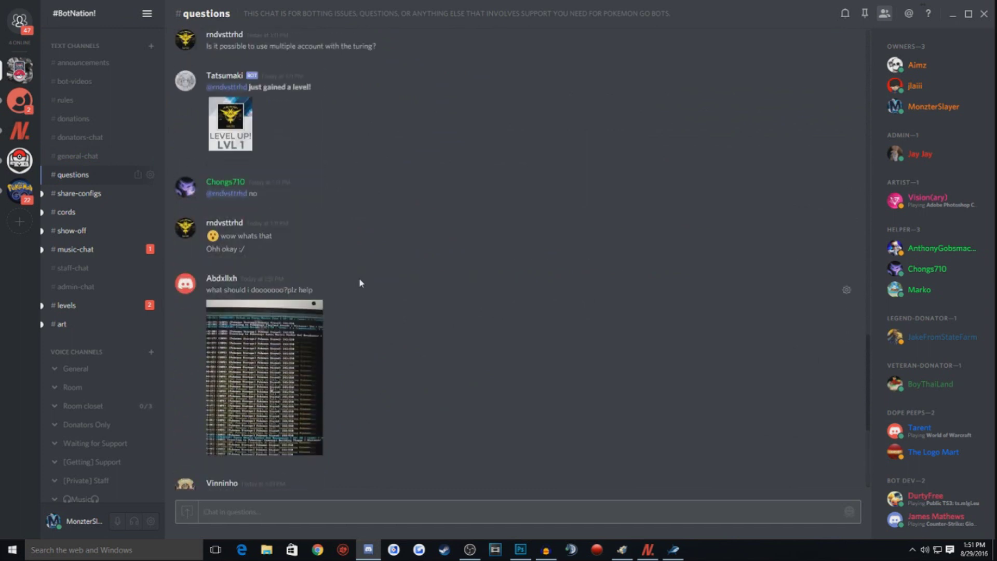